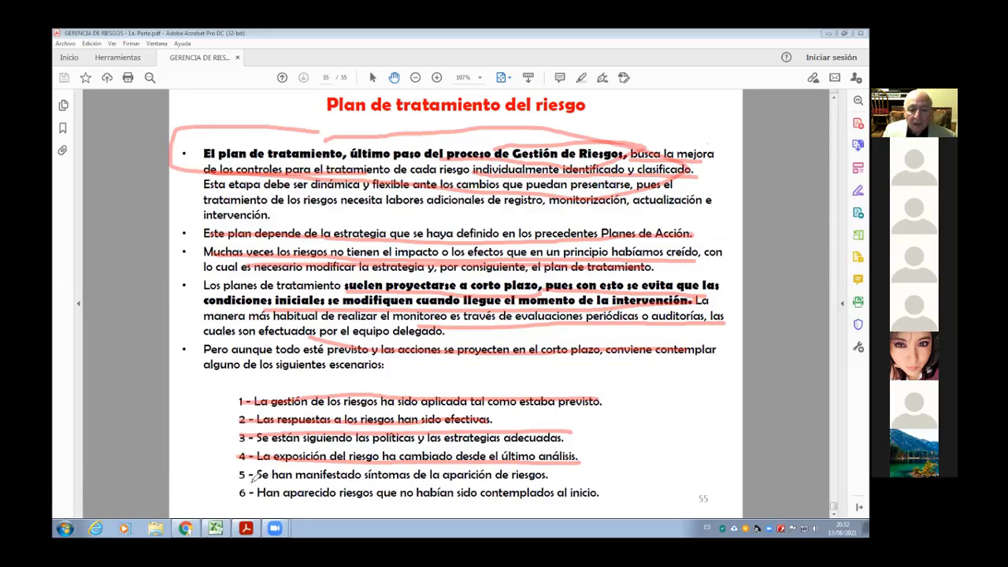
Underline scenarios 5 and 6 in the list on the risk treatment plan page
{"action": "left_click_drag", "start_coordinate": [250, 471], "coordinate": [584, 468]}
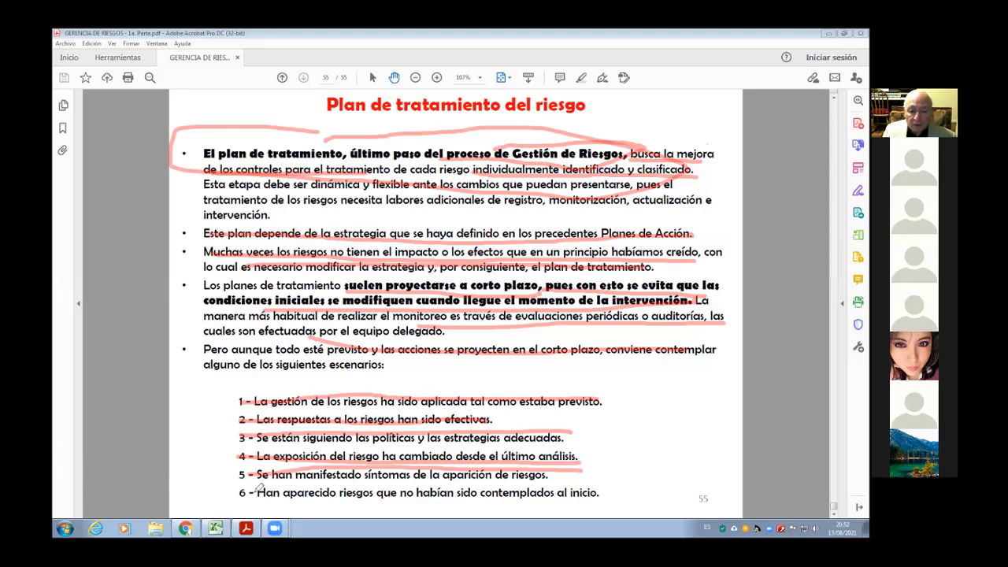
{"action": "left_click_drag", "start_coordinate": [258, 489], "coordinate": [598, 493]}
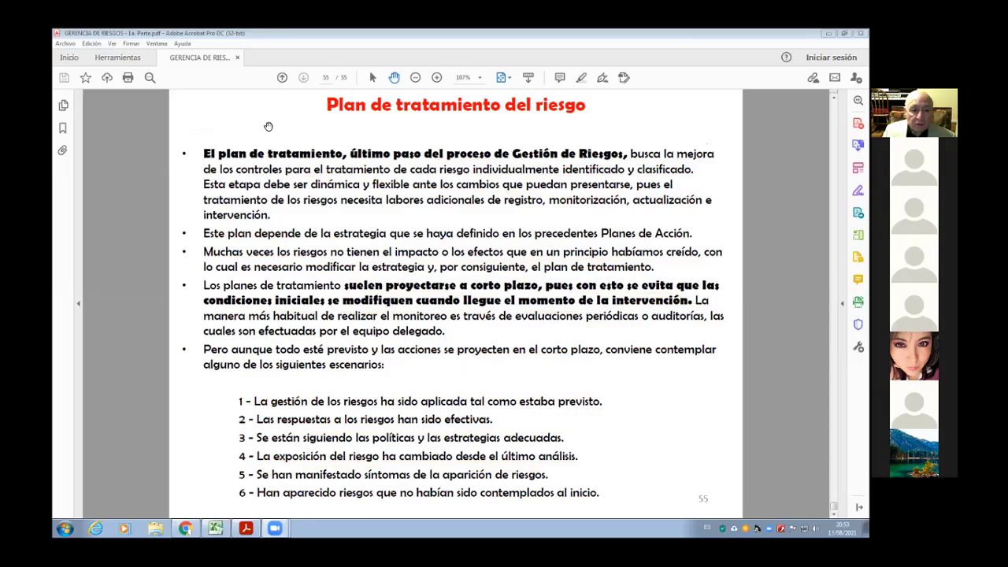
{"action": "left_click", "coordinate": [266, 129]}
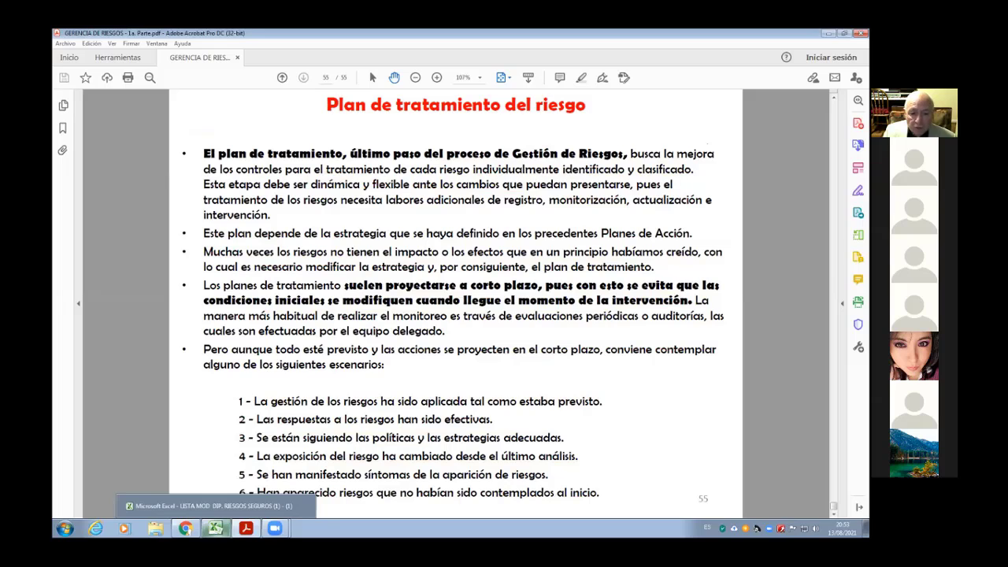
Switch to the attendance workbook in Excel and fill the 13-ago column with V in F6 and X in F7 and F8
{"action": "left_click", "coordinate": [212, 527]}
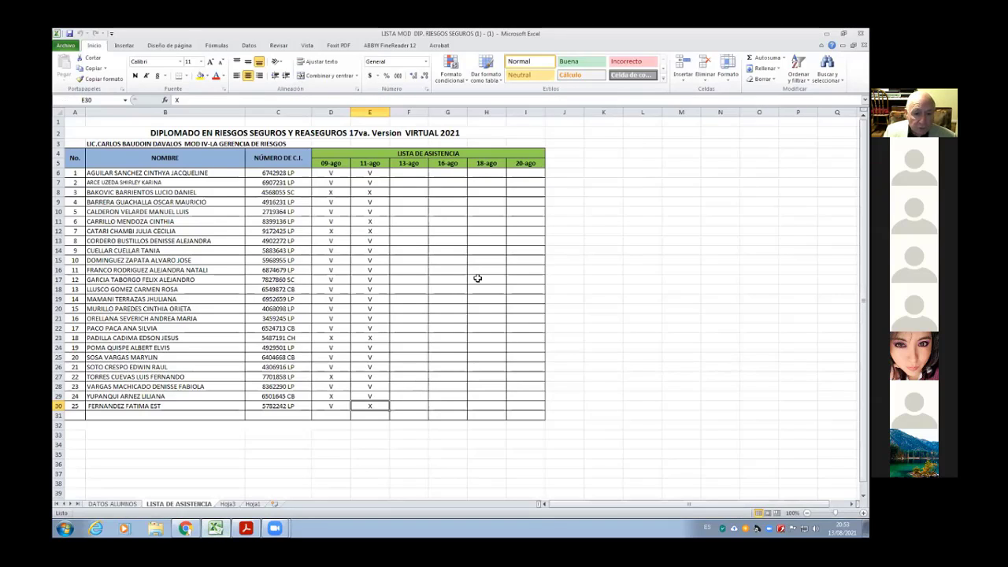
{"action": "left_click", "coordinate": [406, 175]}
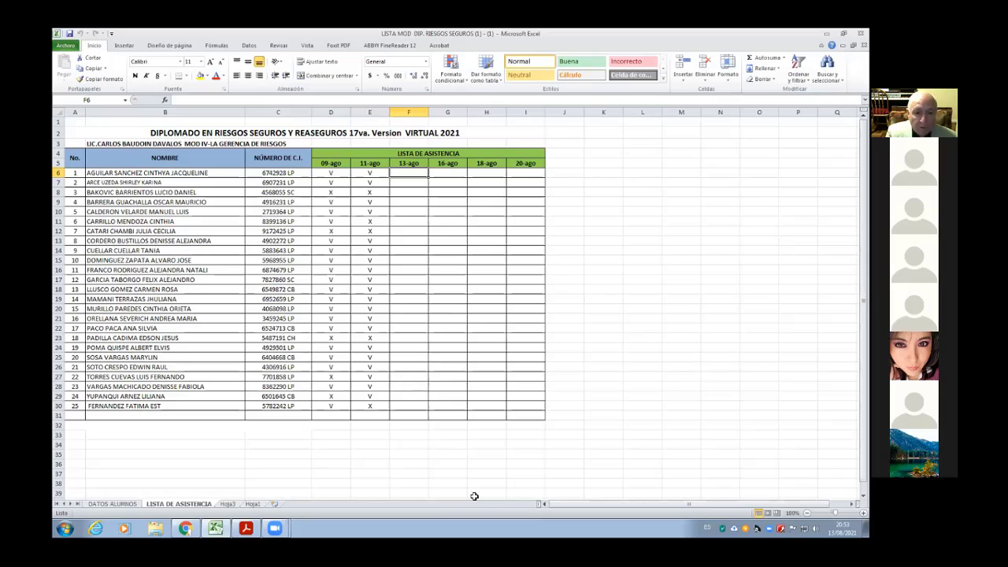
{"action": "type", "text": "V"}
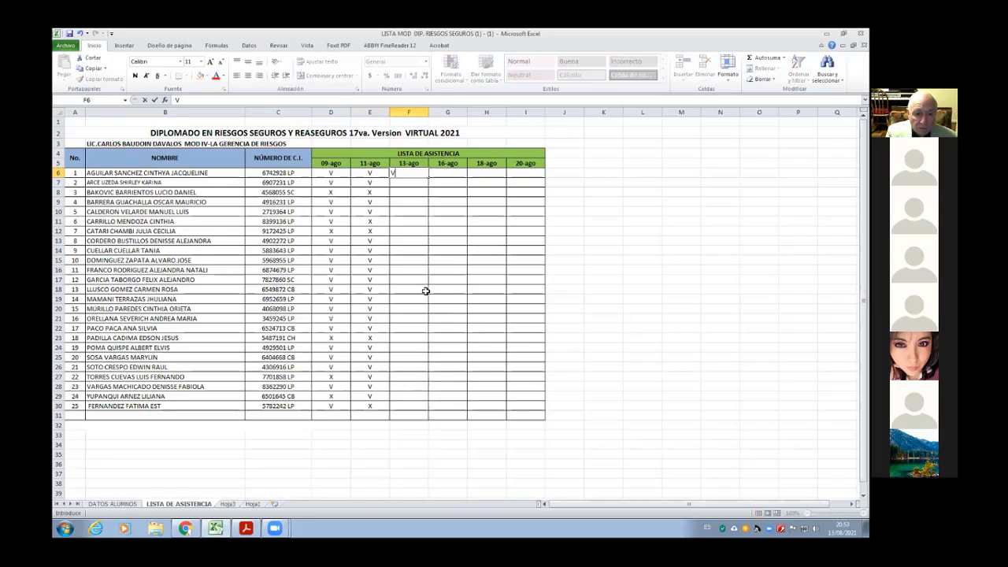
{"action": "left_click", "coordinate": [401, 183]}
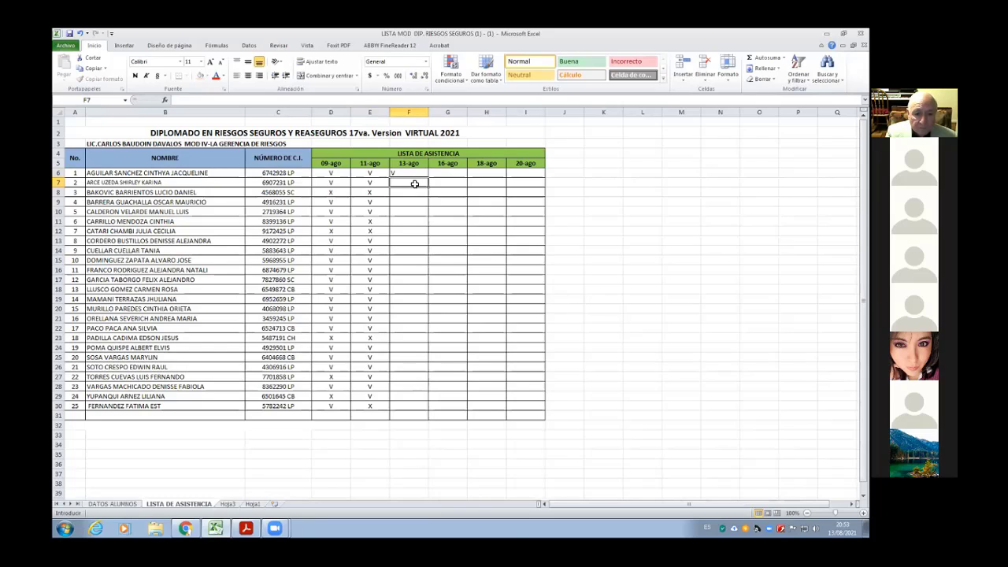
{"action": "key", "text": "Escape"}
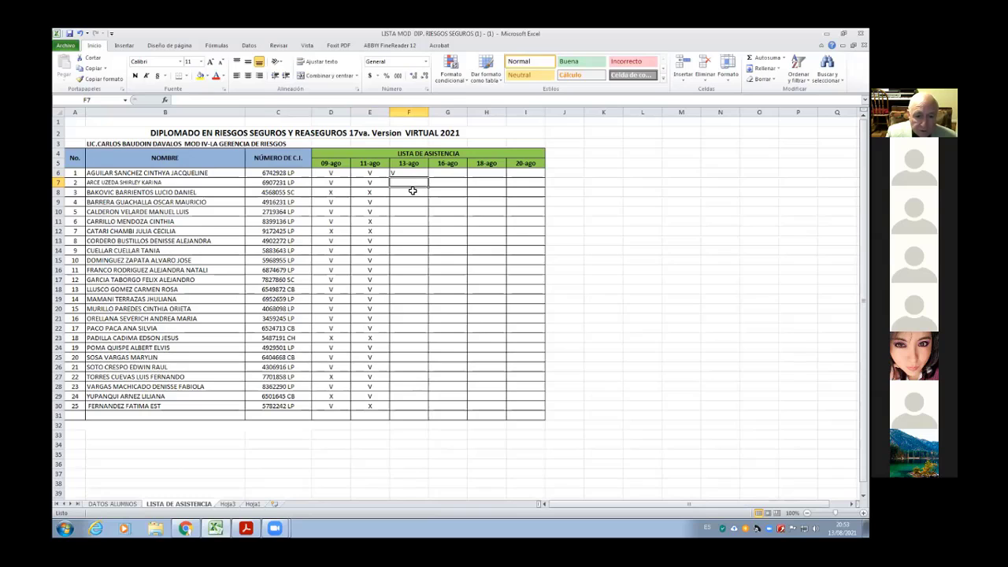
{"action": "type", "text": "X"}
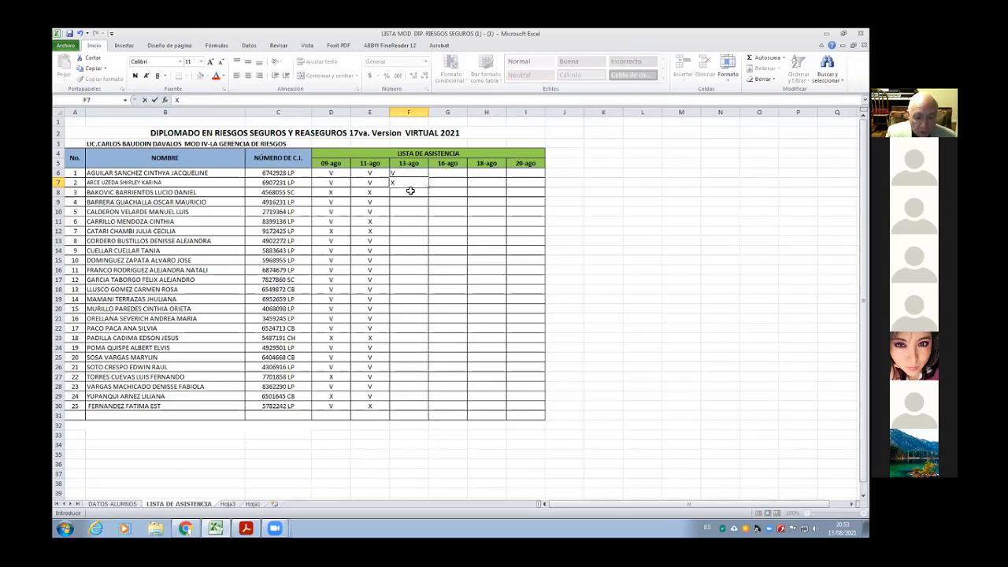
{"action": "left_click", "coordinate": [411, 192]}
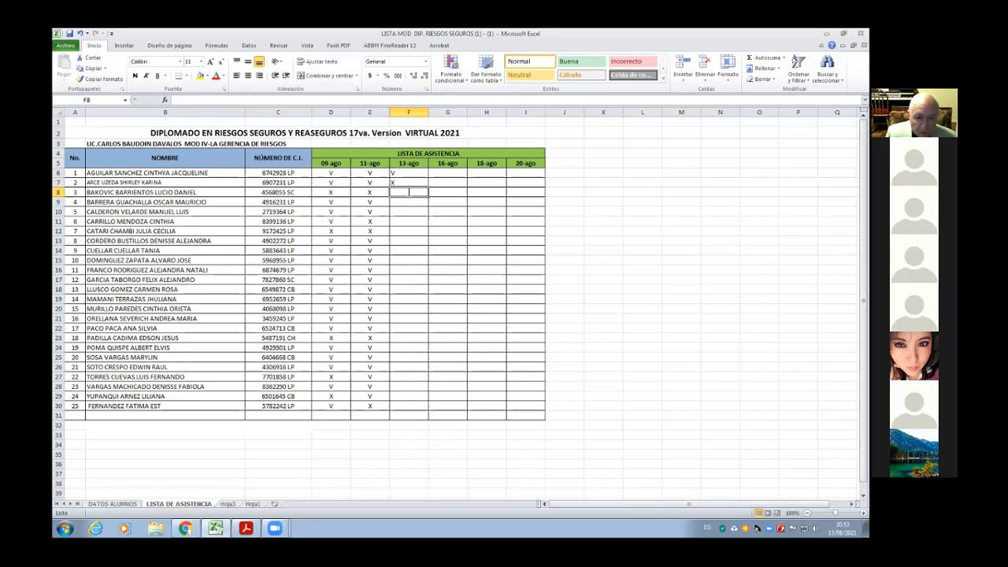
{"action": "type", "text": "X"}
Enter V in the 13-ago column for students 4 and 5, cells F9 and F10
{"action": "left_click", "coordinate": [410, 202]}
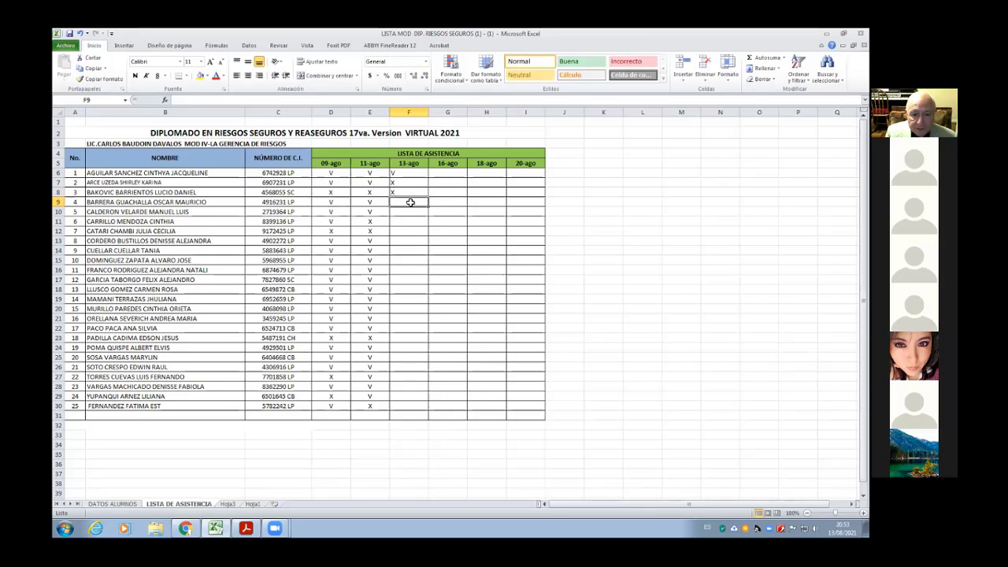
{"action": "type", "text": "V"}
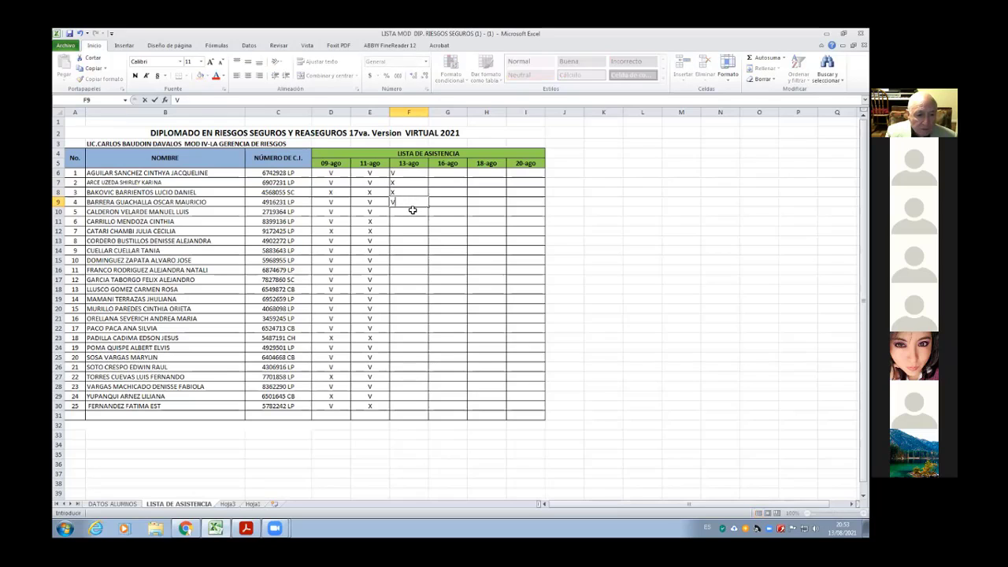
{"action": "left_click", "coordinate": [412, 214]}
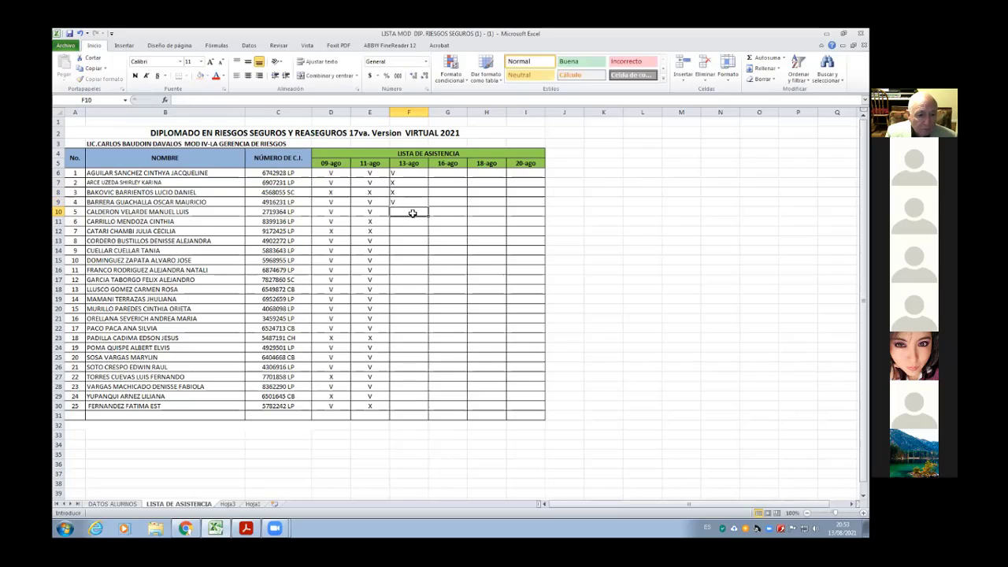
{"action": "type", "text": "V"}
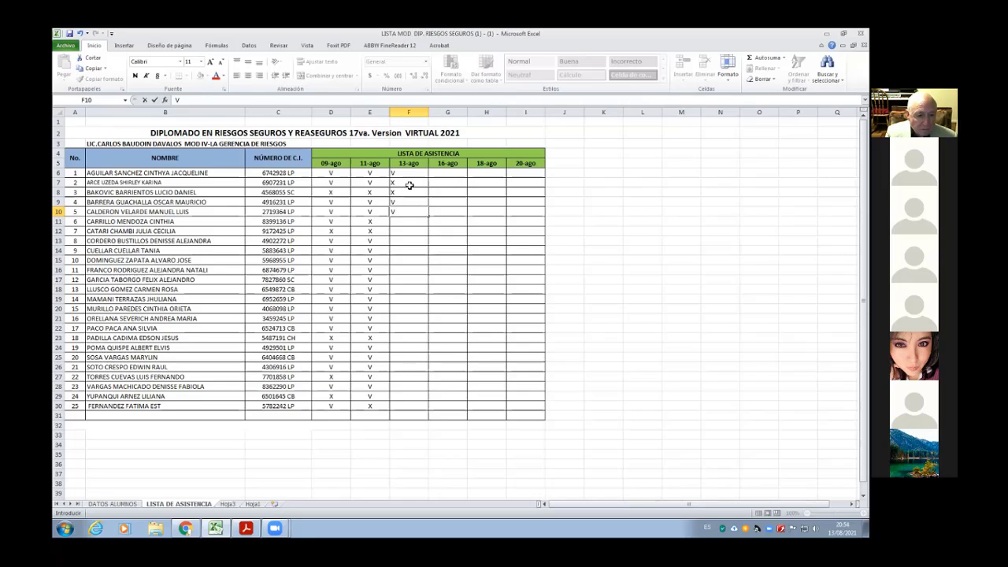
Correct the 13-ago attendance marks by setting F7 to V and F10 to X
{"action": "left_click", "coordinate": [411, 183]}
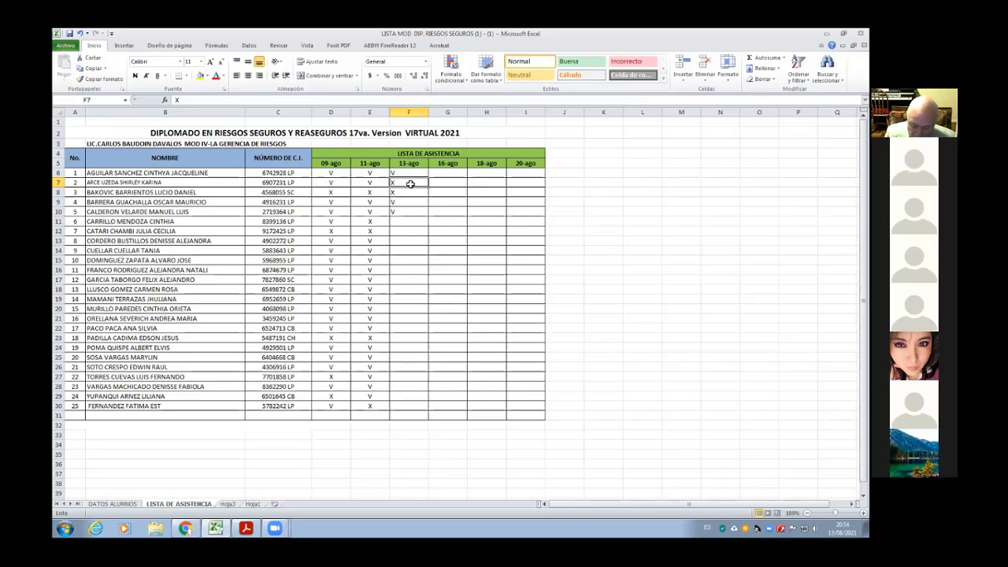
{"action": "key", "text": "Delete"}
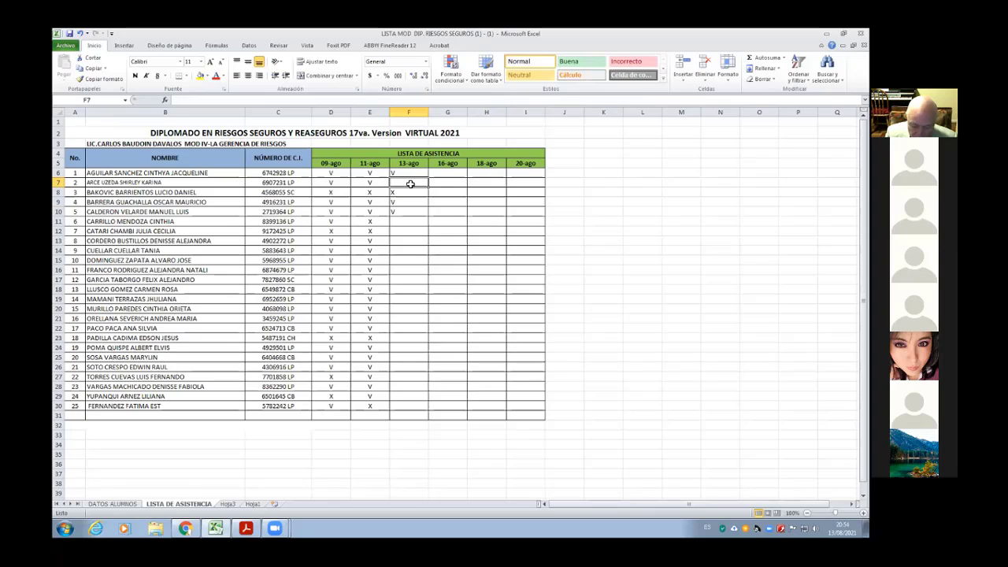
{"action": "type", "text": "V"}
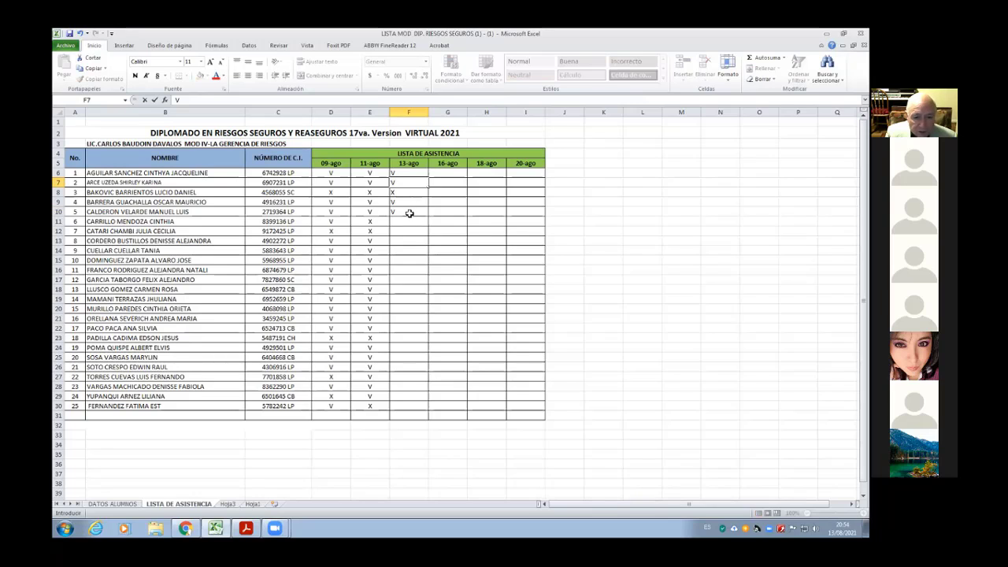
{"action": "left_click", "coordinate": [410, 213]}
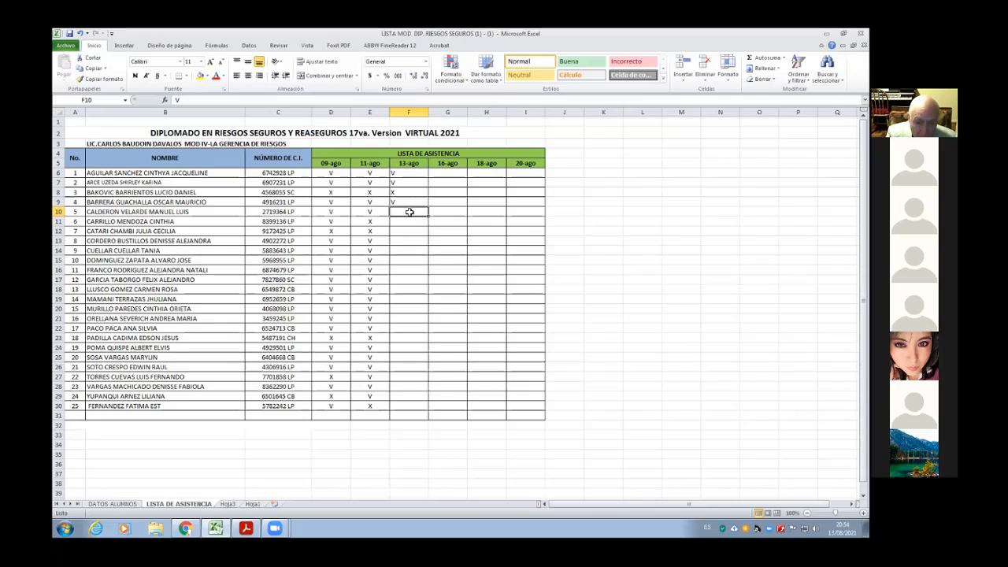
{"action": "type", "text": "X"}
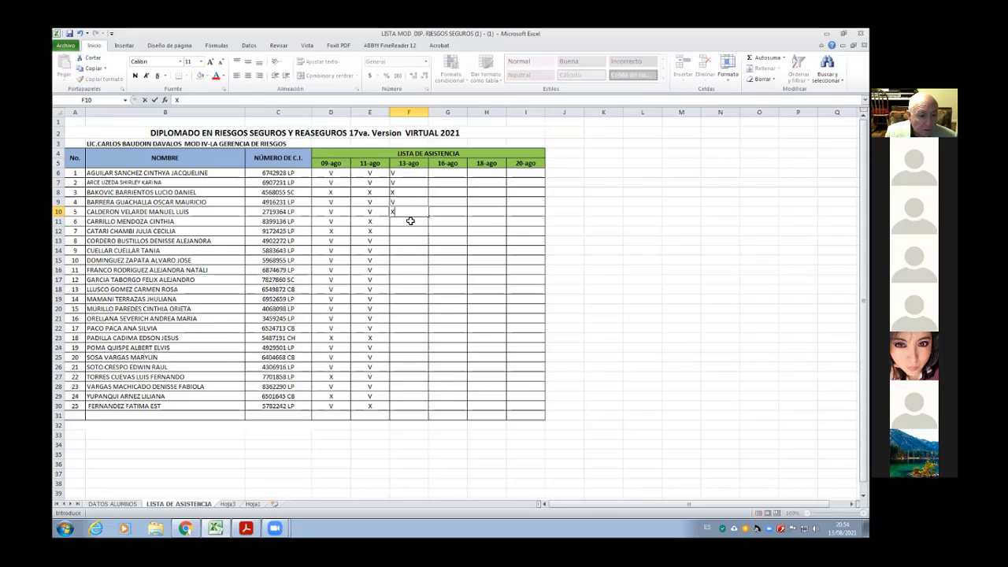
Enter V in the 13-ago column for students 6 to 10, cells F11 through F15
{"action": "left_click", "coordinate": [409, 221]}
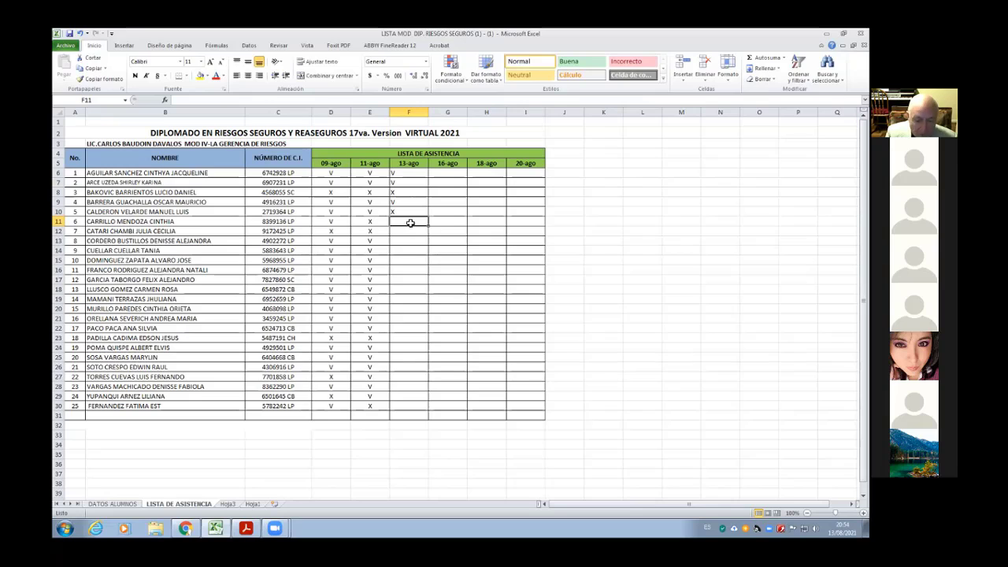
{"action": "type", "text": "V"}
{"action": "left_click", "coordinate": [412, 229]}
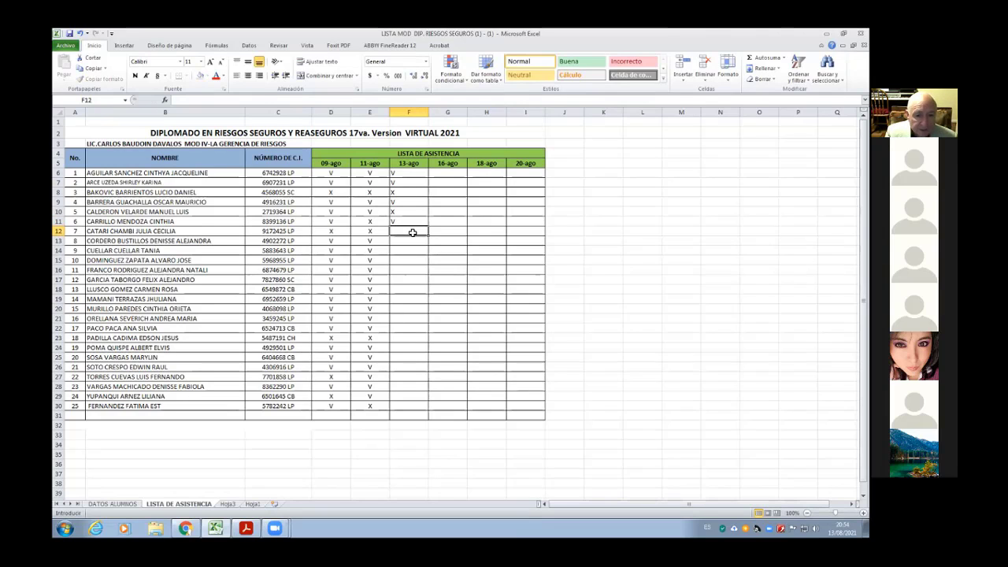
{"action": "key", "text": "Escape"}
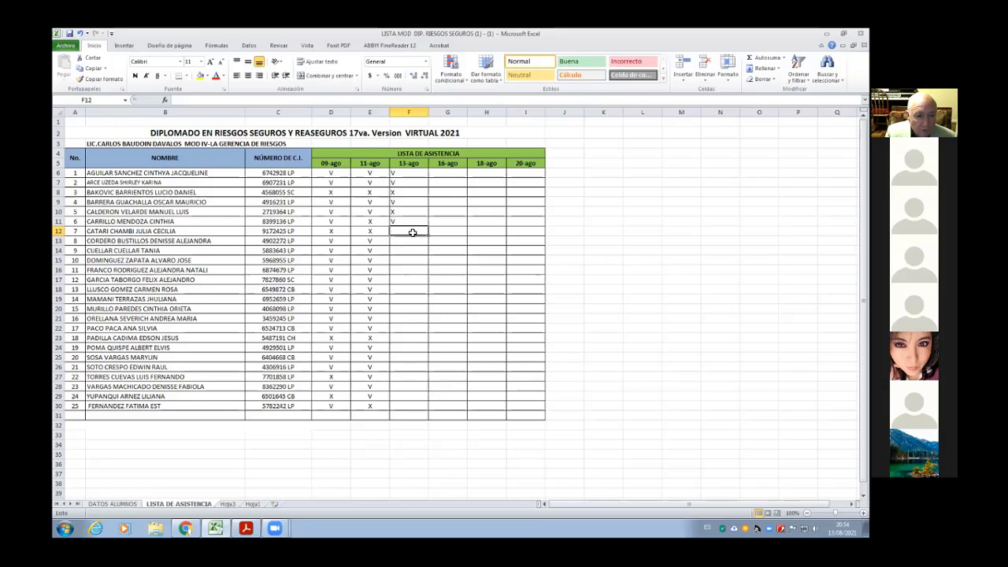
{"action": "type", "text": "V"}
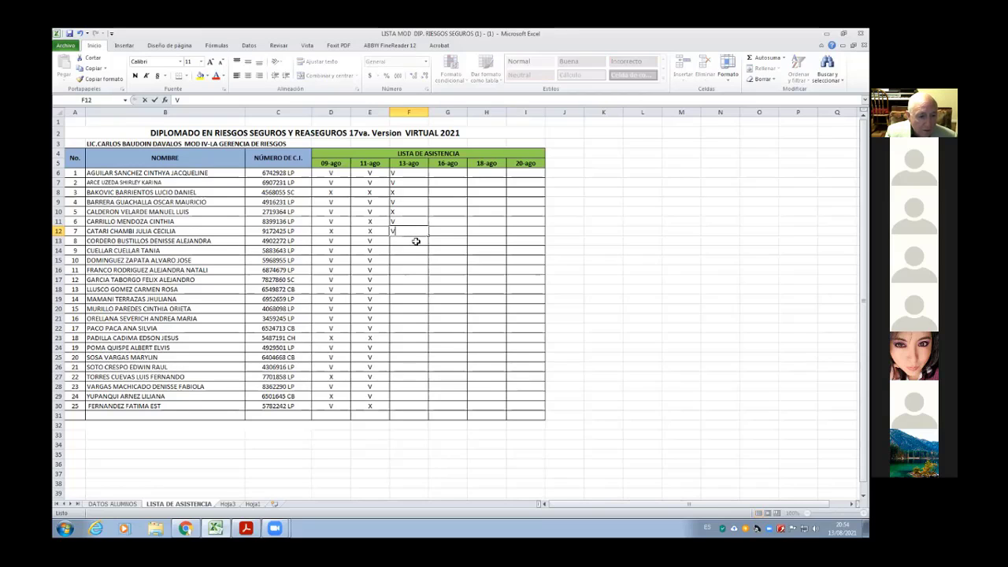
{"action": "left_click", "coordinate": [415, 241]}
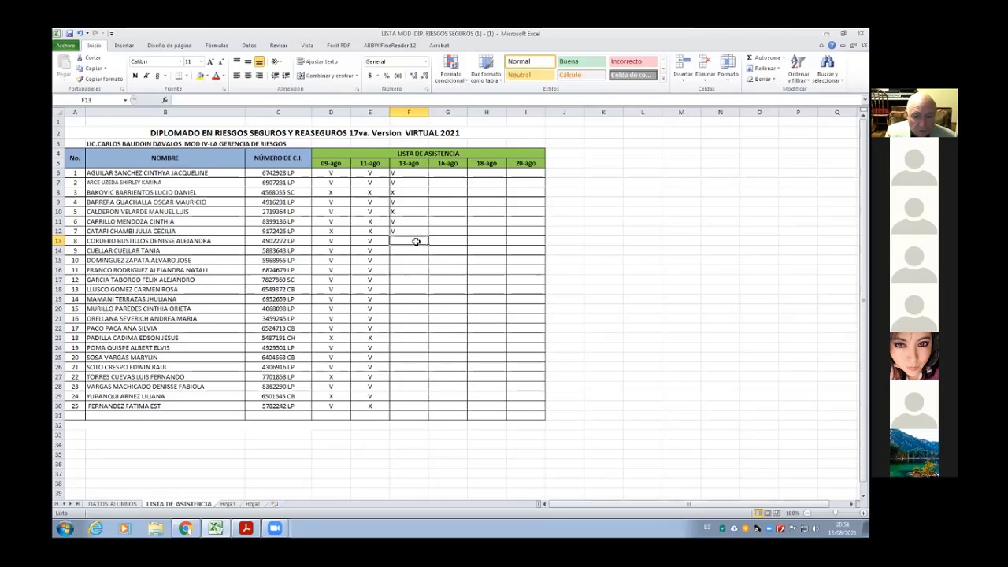
{"action": "type", "text": "V"}
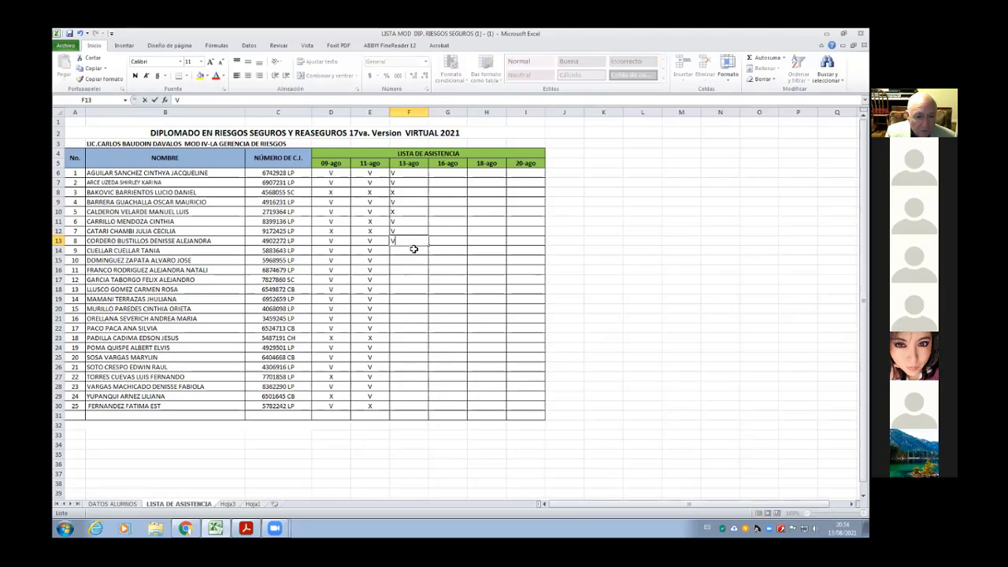
{"action": "left_click", "coordinate": [413, 252]}
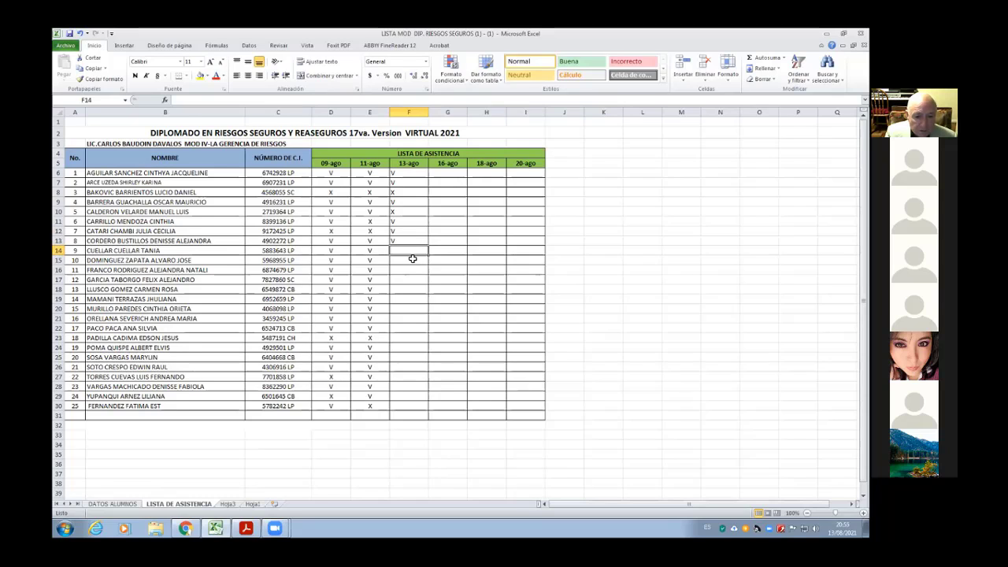
{"action": "type", "text": "V"}
{"action": "left_click", "coordinate": [410, 260]}
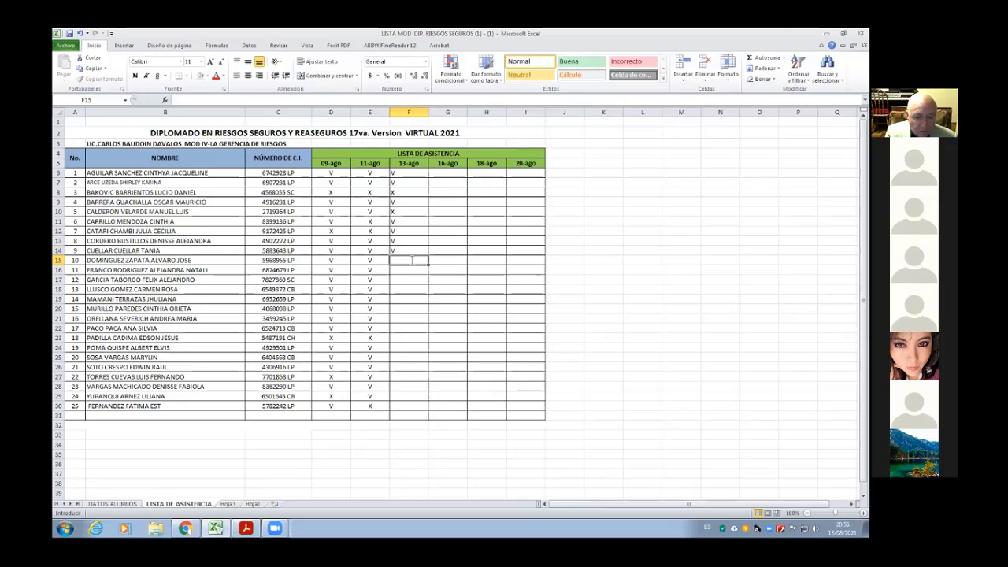
{"action": "type", "text": "V"}
Enter X in the 13-ago column for students 11 and 12, cells F16 and F17
{"action": "left_click", "coordinate": [413, 269]}
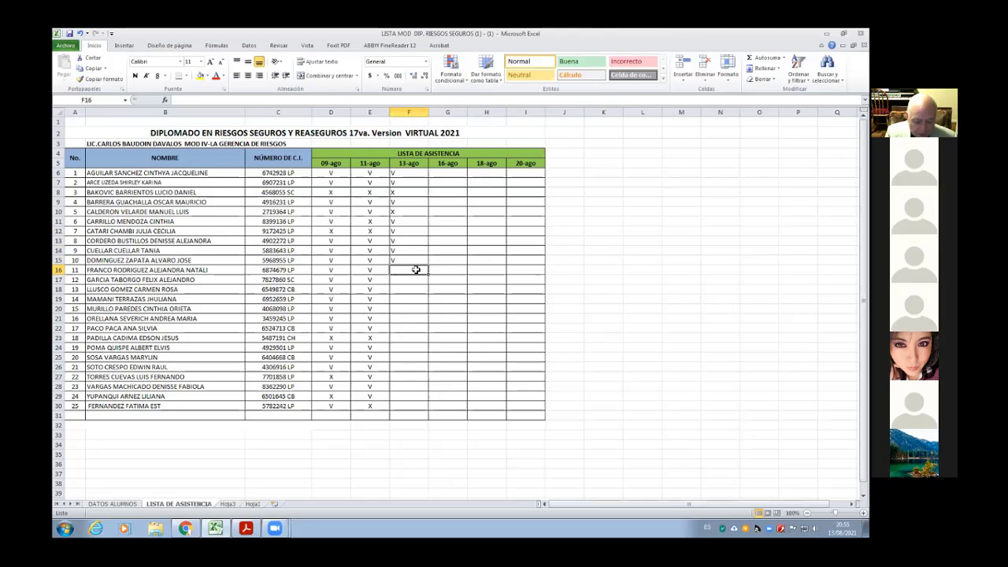
{"action": "type", "text": "X"}
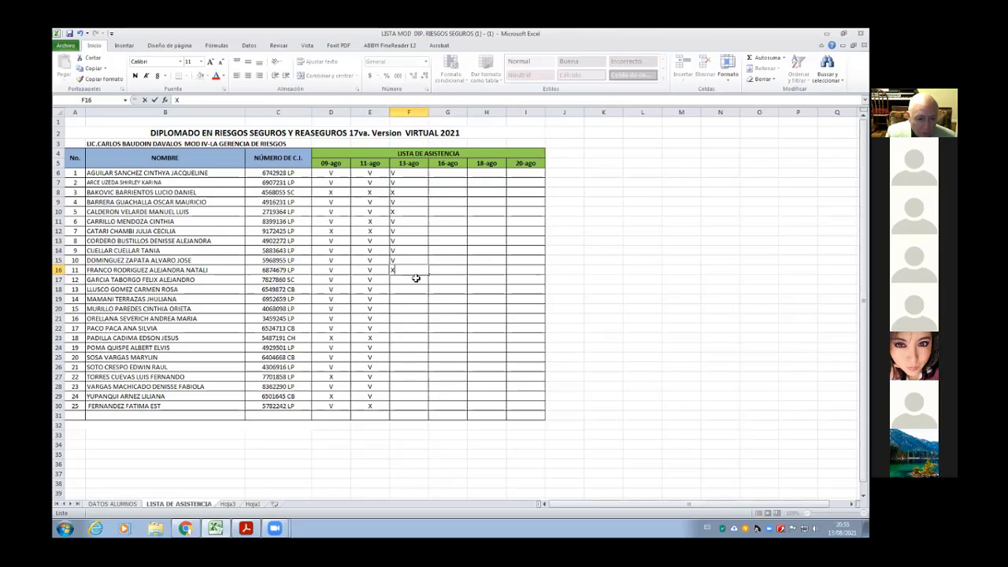
{"action": "left_click", "coordinate": [414, 281]}
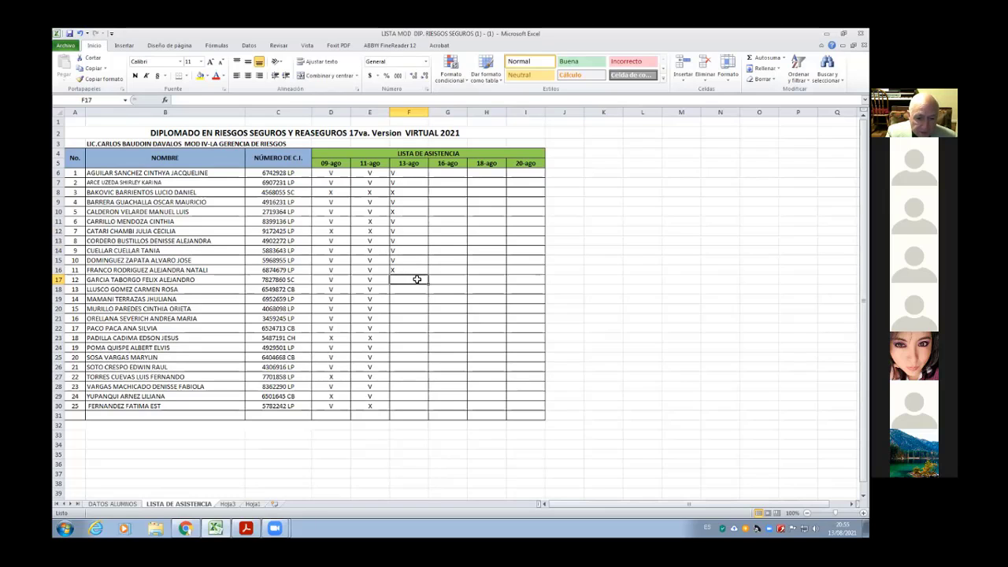
{"action": "type", "text": "X"}
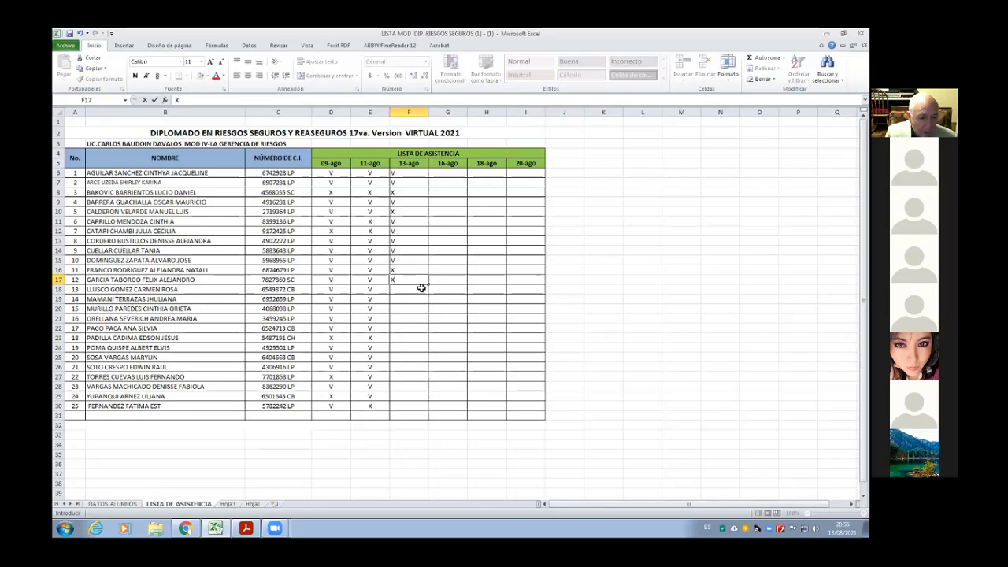
{"action": "key", "text": "Return"}
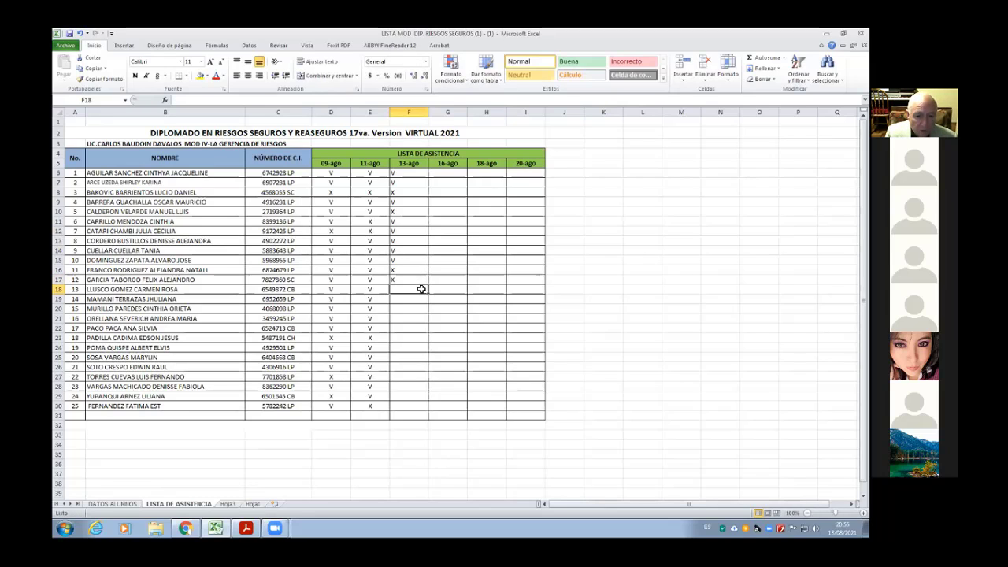
Enter V in the 13-ago column for students 13 and 14, cells F18 and F19
{"action": "type", "text": "V"}
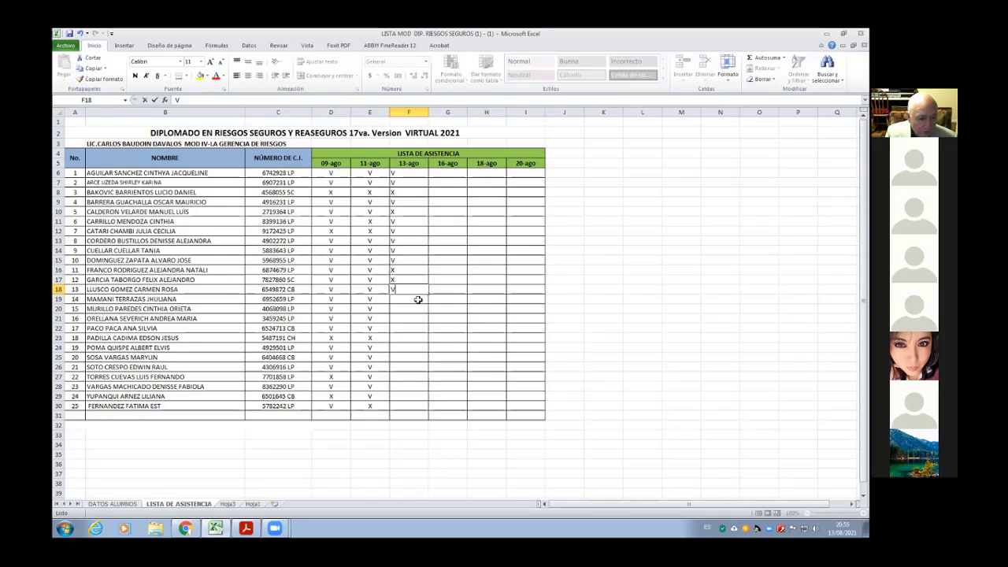
{"action": "key", "text": "Return"}
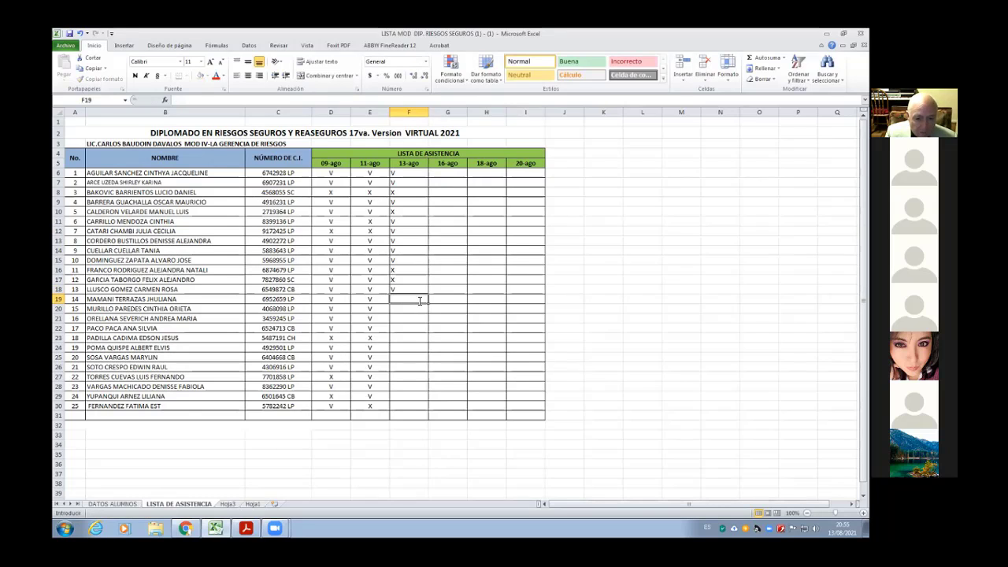
{"action": "type", "text": "V"}
{"action": "key", "text": "Return"}
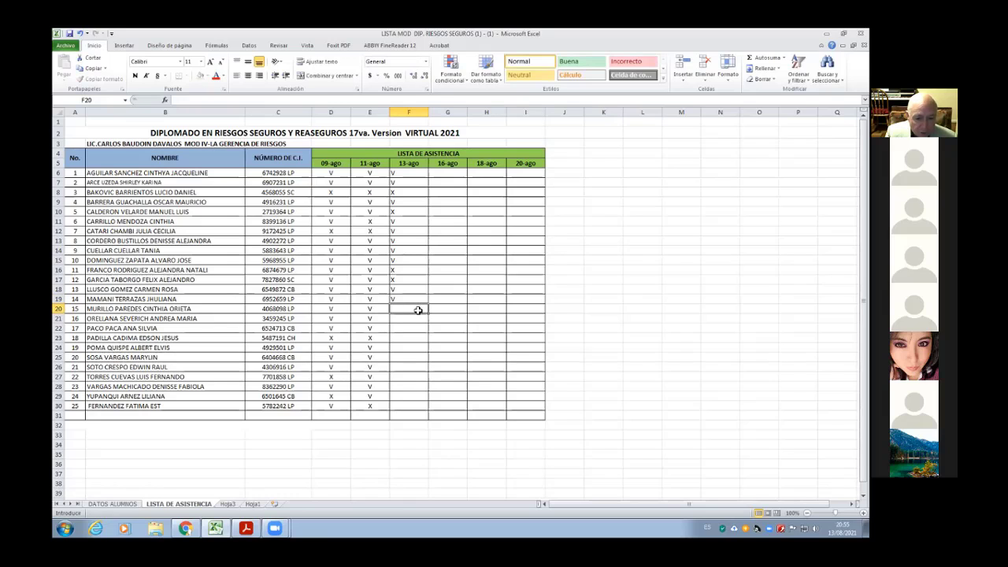
Enter V in the 13-ago column for students 15 to 17, cells F20 through F22
{"action": "type", "text": "V"}
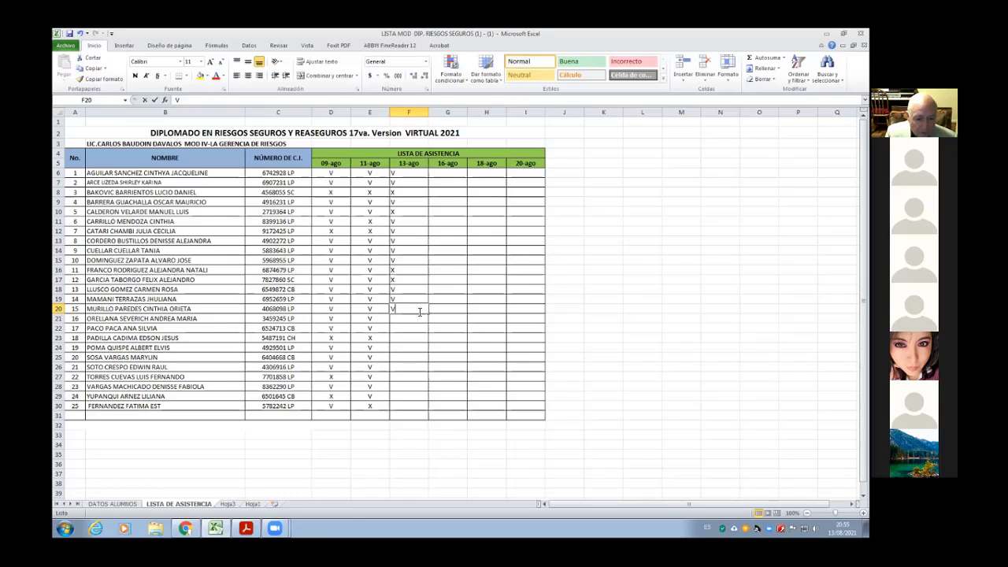
{"action": "key", "text": "Return"}
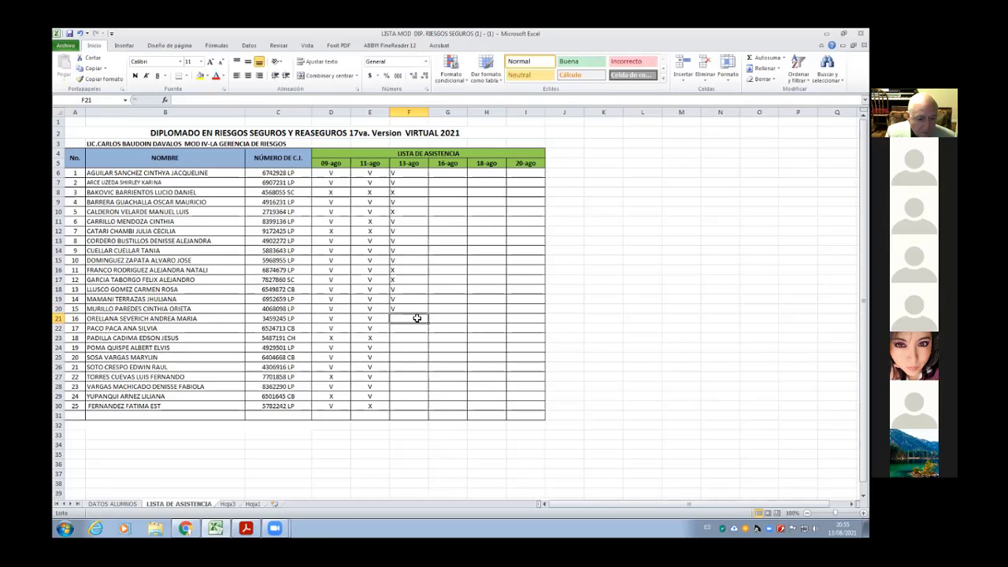
{"action": "type", "text": "V"}
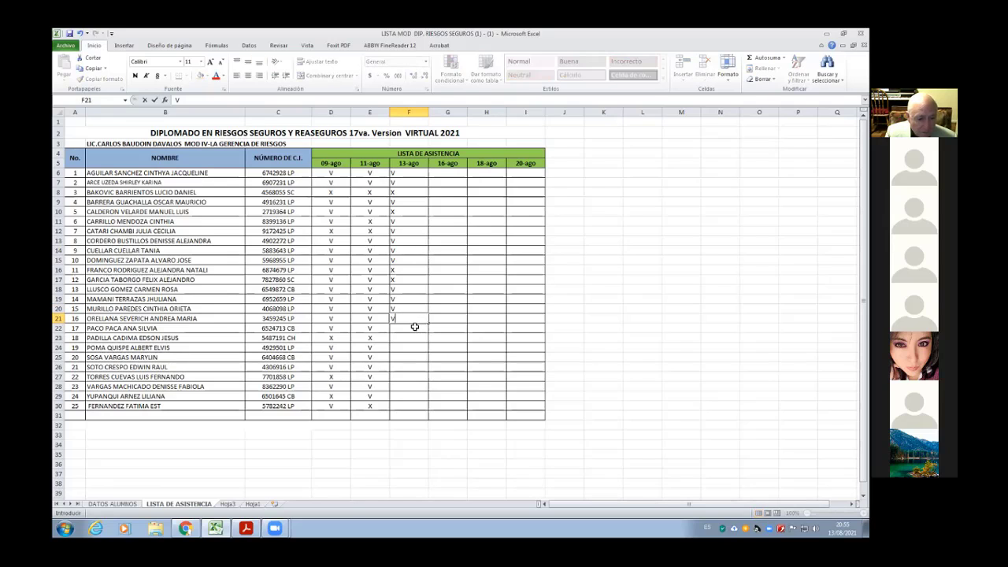
{"action": "key", "text": "Return"}
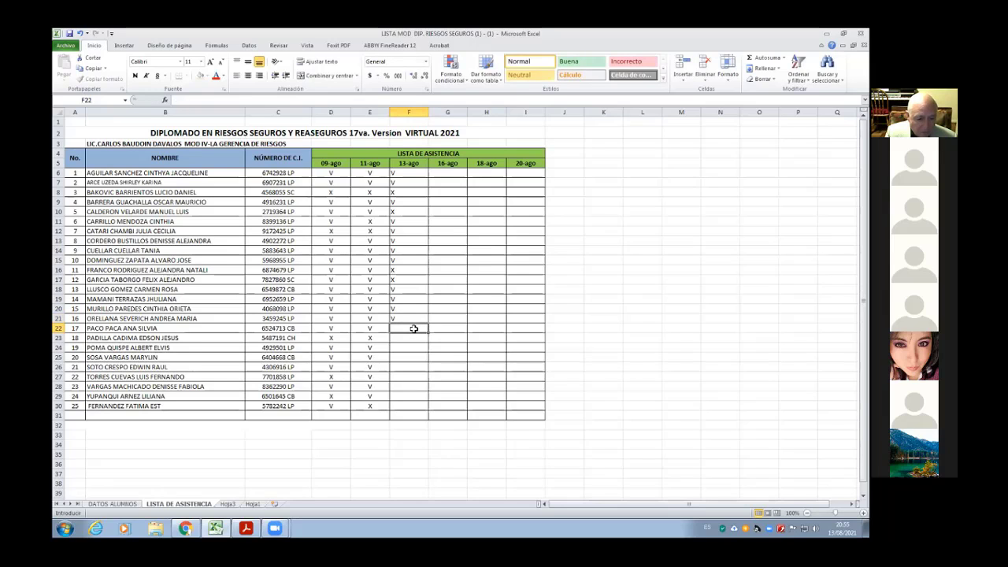
{"action": "key", "text": "Escape"}
{"action": "type", "text": "V"}
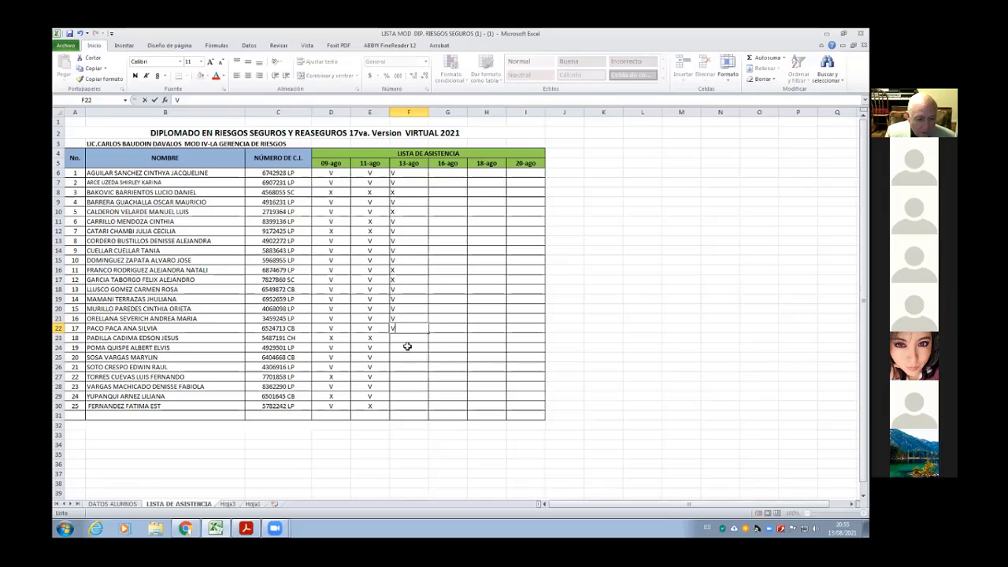
{"action": "key", "text": "Return"}
Enter X in the 13-ago column for student 18, cell F23
{"action": "key", "text": "Escape"}
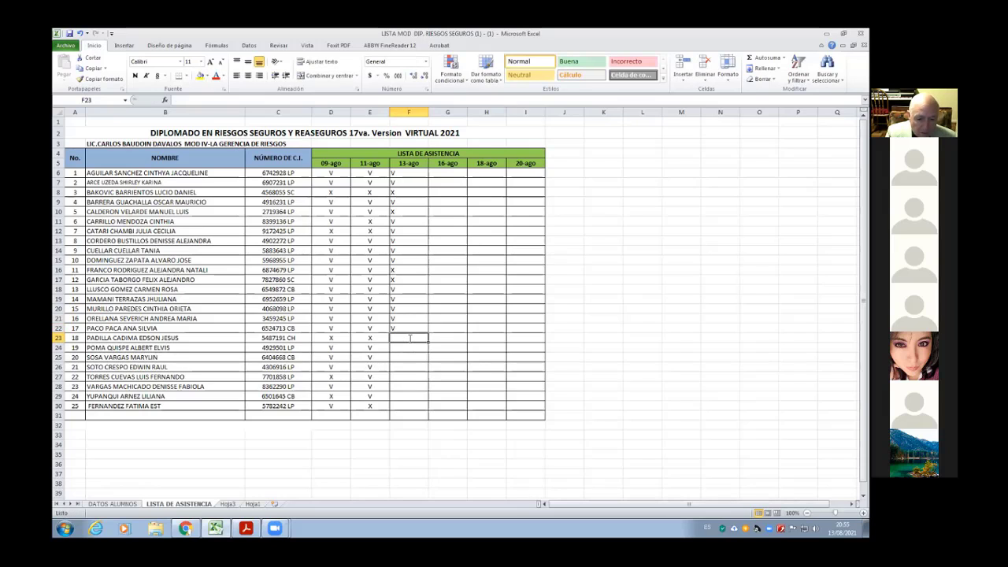
{"action": "type", "text": "X"}
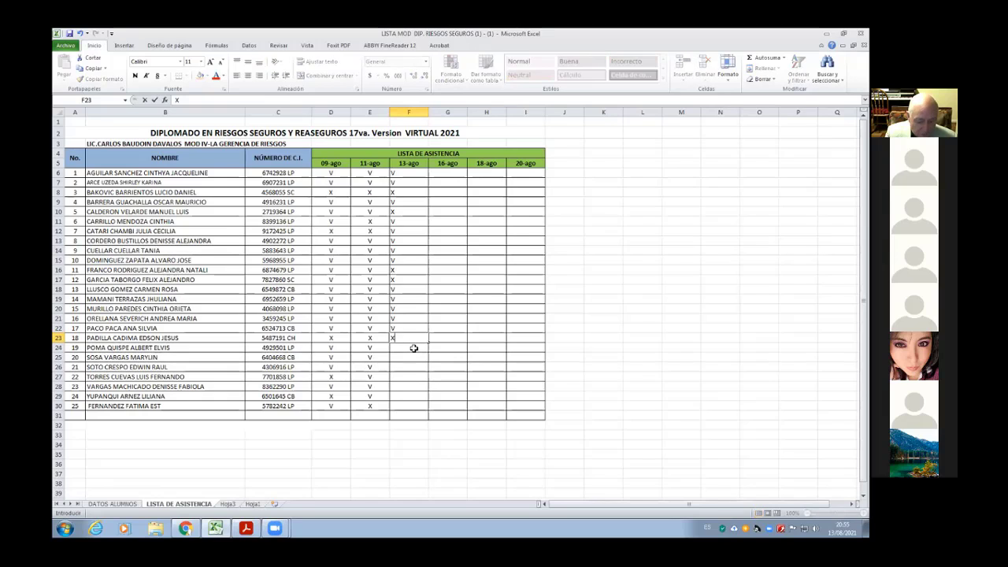
{"action": "key", "text": "Return"}
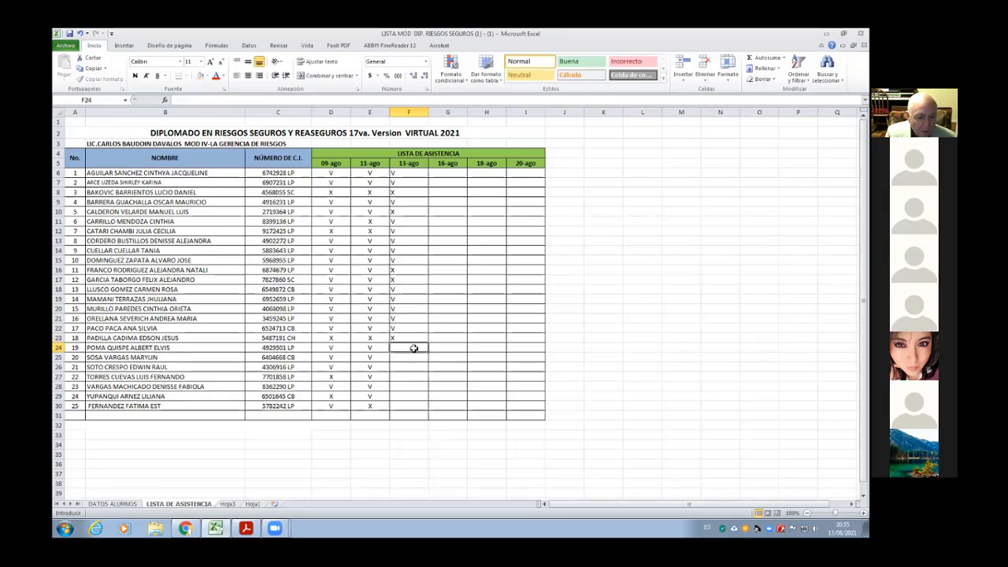
Enter V in the 13-ago column for students 19 to 24, cells F24 through F29
{"action": "type", "text": "V"}
{"action": "left_click", "coordinate": [413, 359]}
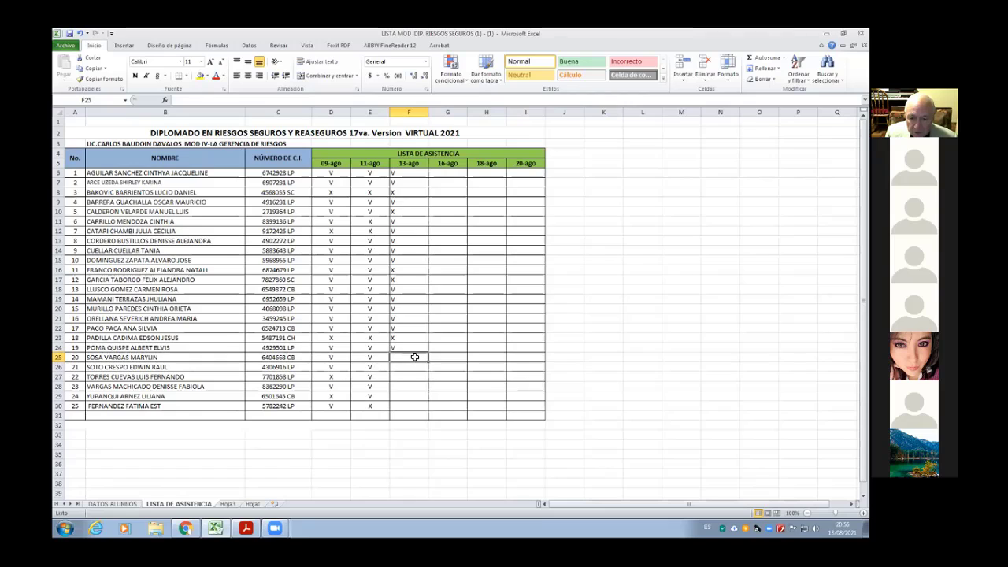
{"action": "type", "text": "V"}
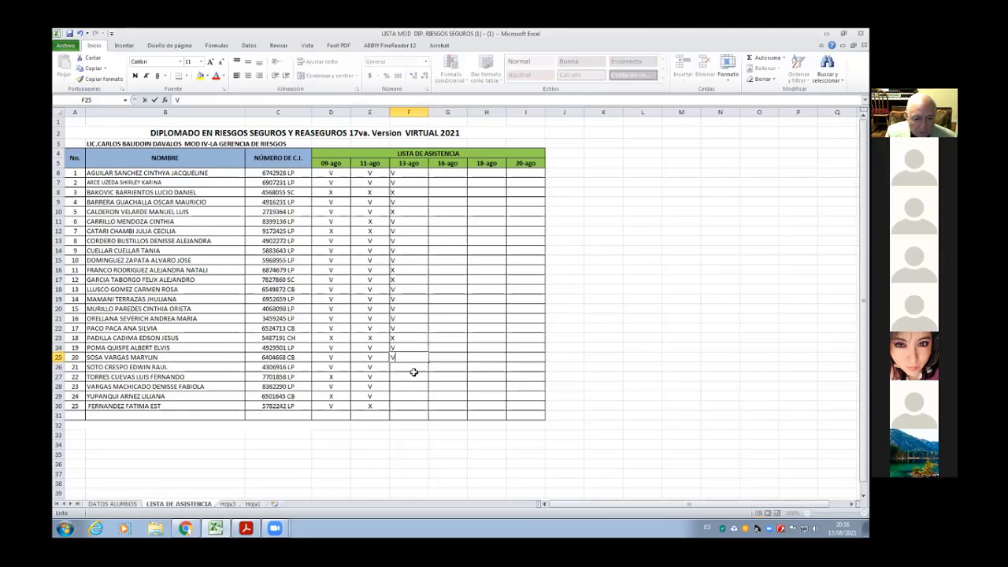
{"action": "left_click", "coordinate": [412, 368]}
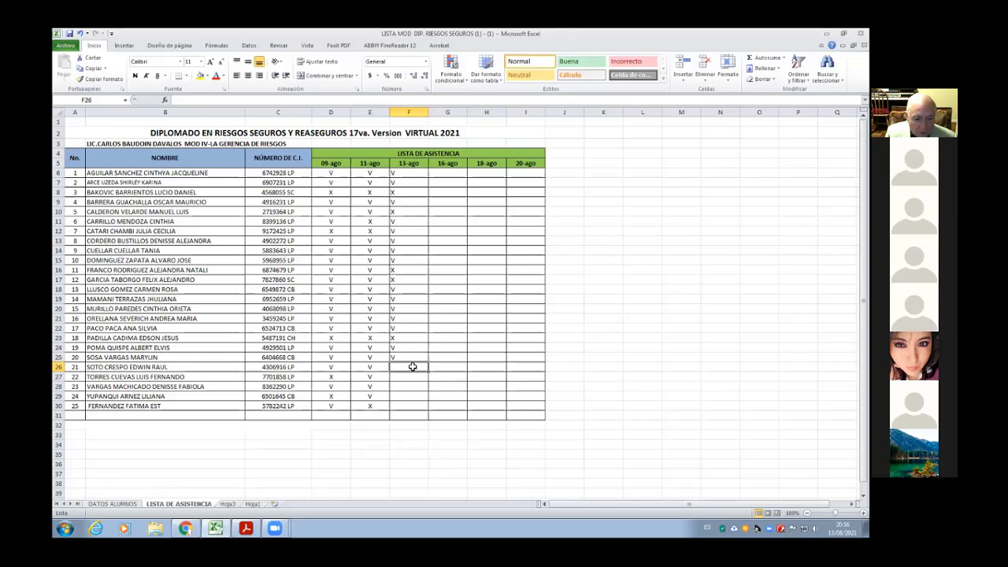
{"action": "type", "text": "V"}
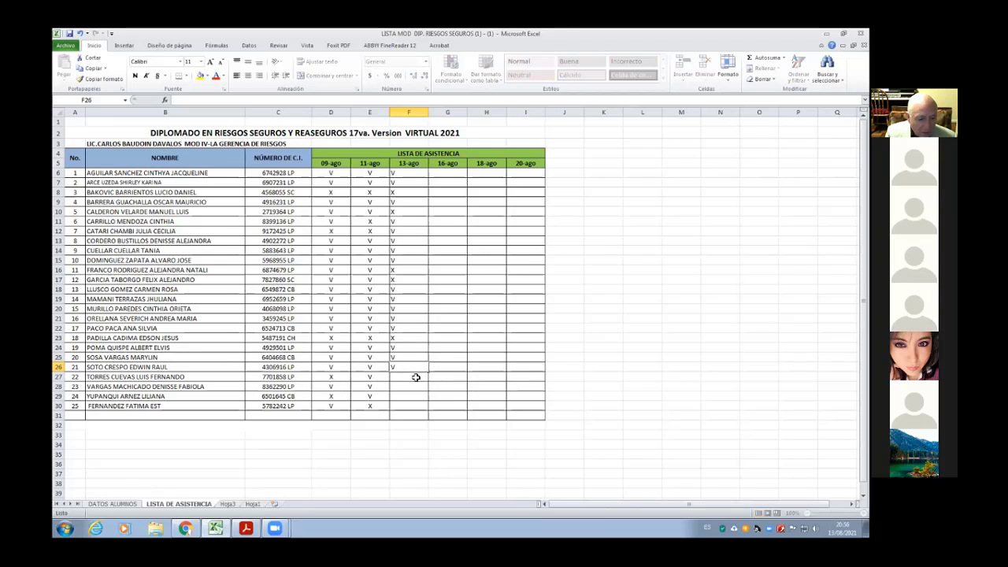
{"action": "left_click", "coordinate": [416, 378]}
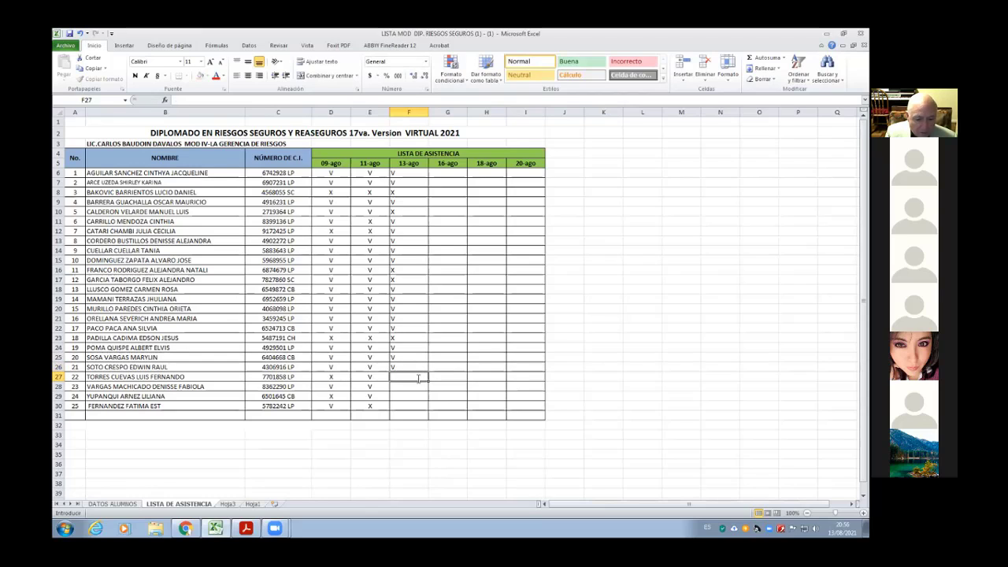
{"action": "type", "text": "V"}
{"action": "left_click", "coordinate": [417, 386]}
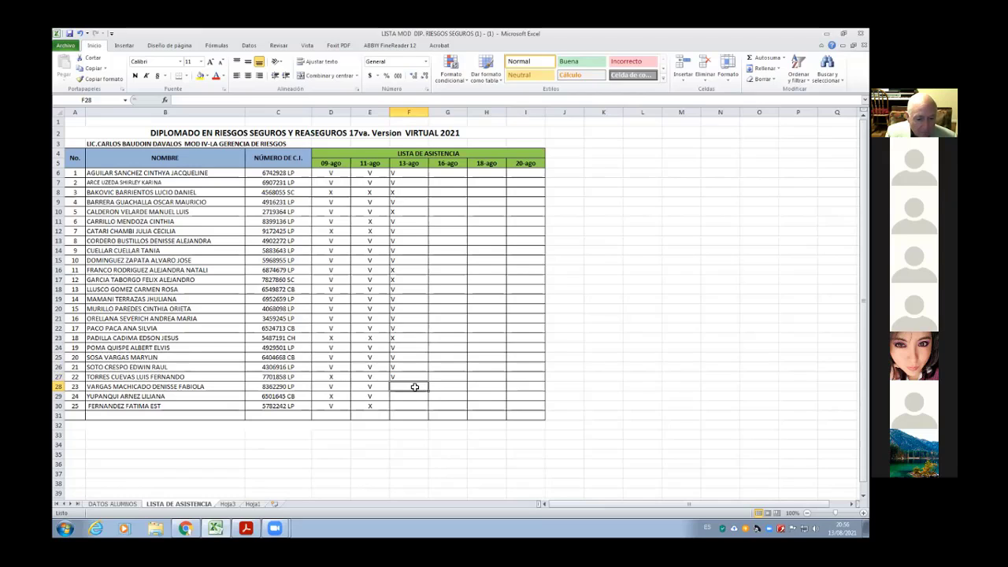
{"action": "type", "text": "V"}
{"action": "left_click", "coordinate": [409, 399]}
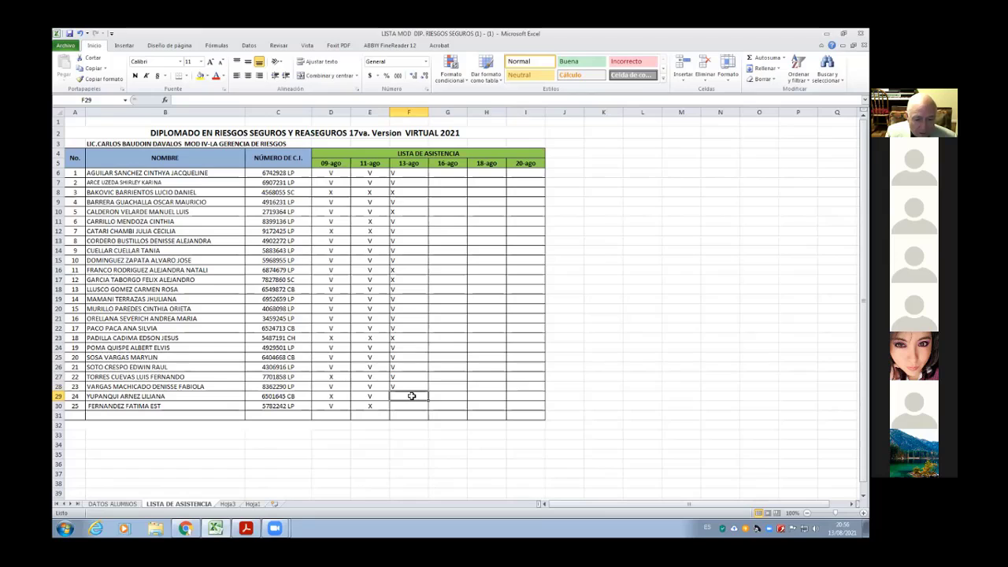
{"action": "type", "text": "V"}
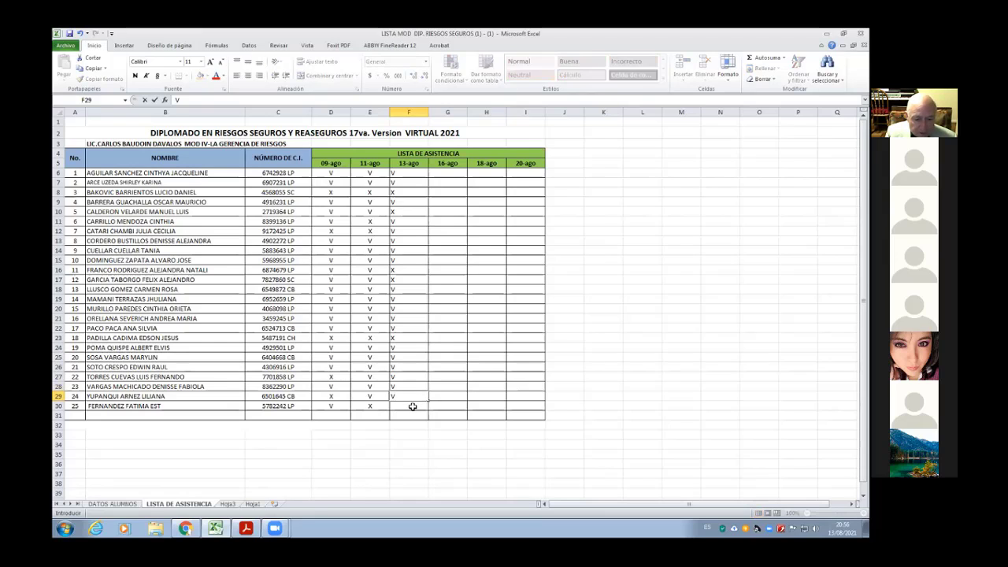
Enter X in the 13-ago column for student 25, cell F30
{"action": "left_click", "coordinate": [412, 405]}
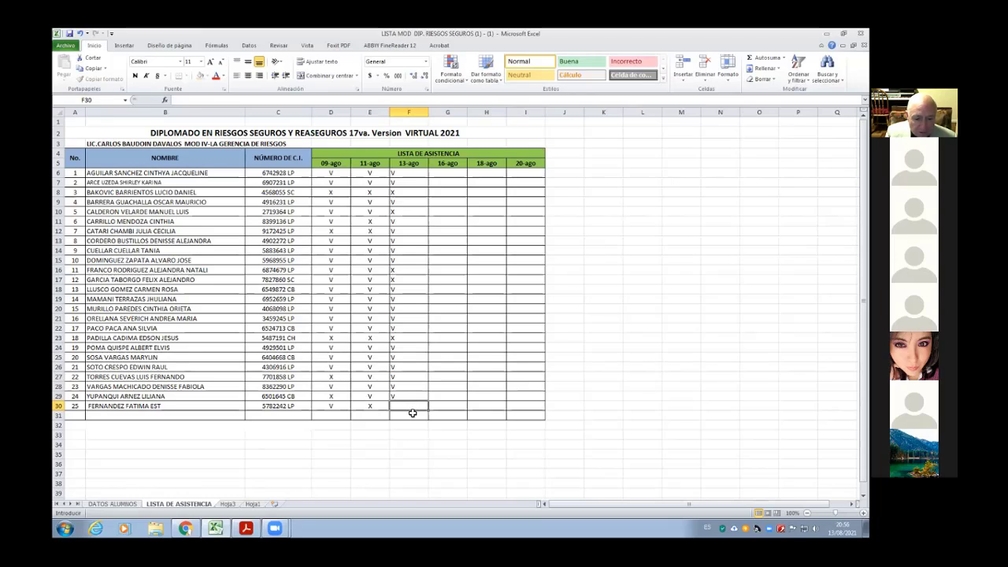
{"action": "key", "text": "Escape"}
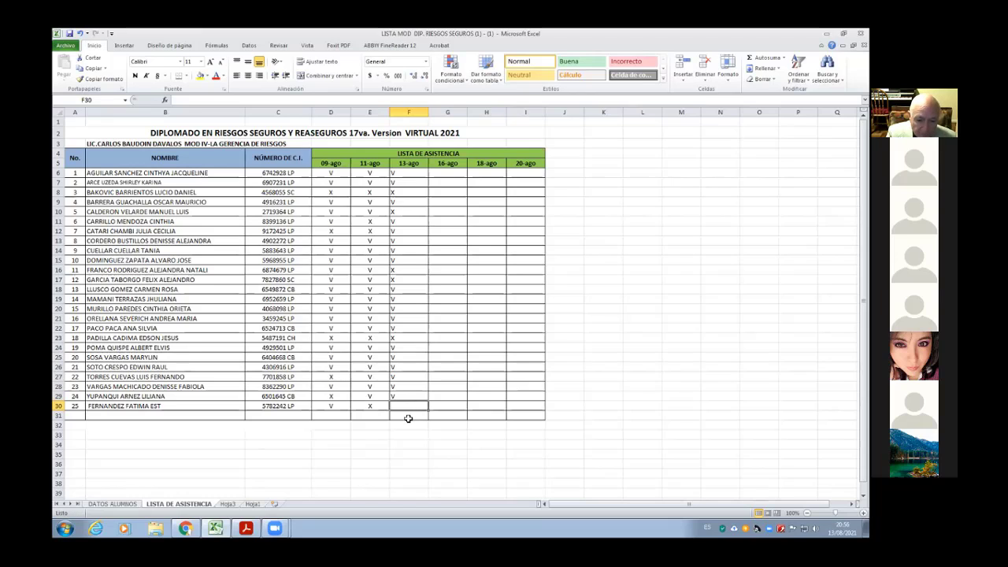
{"action": "type", "text": "X"}
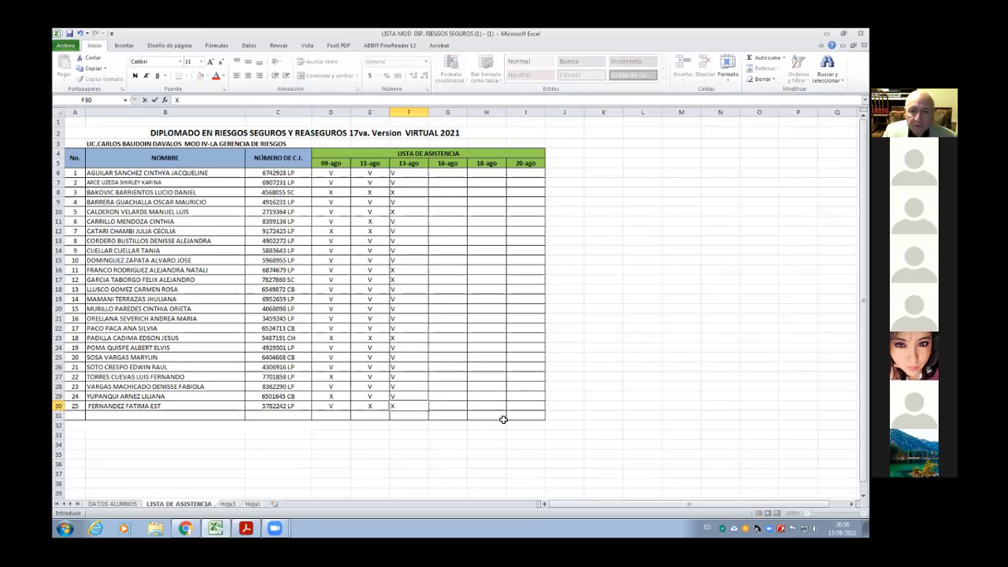